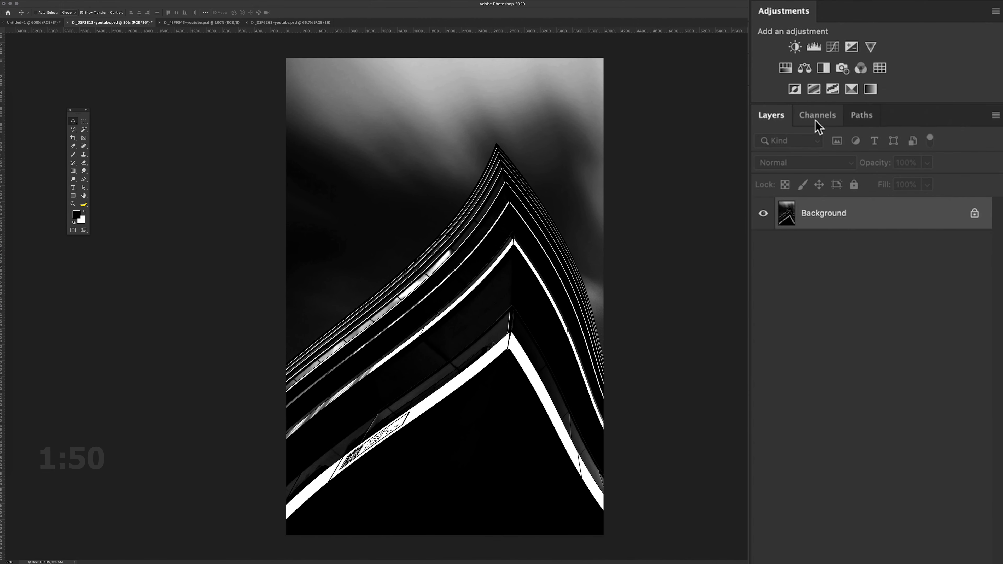
Load the photo's brightness as a luminosity selection with Ctrl+Alt+2 and invert it.
{"action": "left_click", "coordinate": [815, 122]}
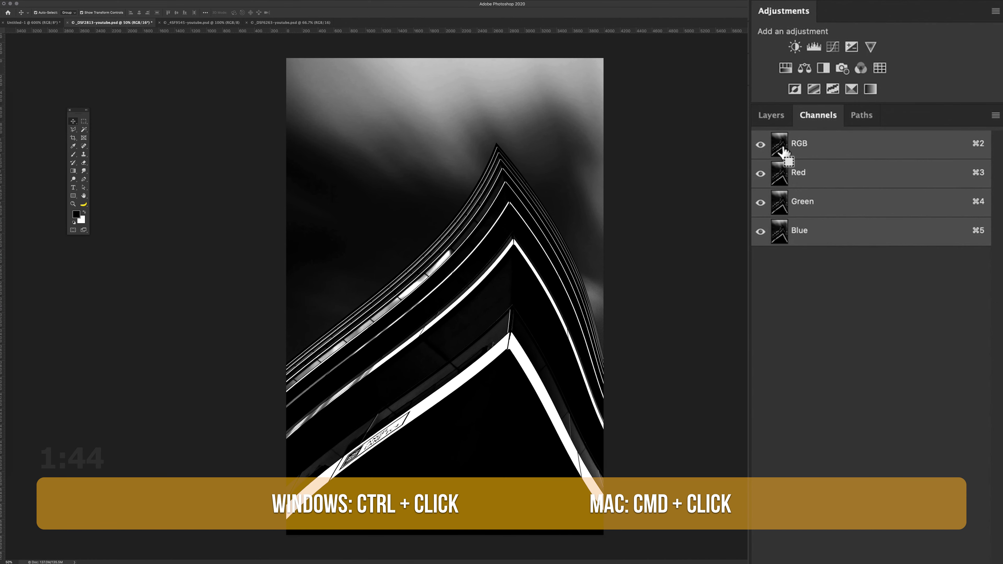
{"action": "left_click", "coordinate": [784, 152], "text": "super"}
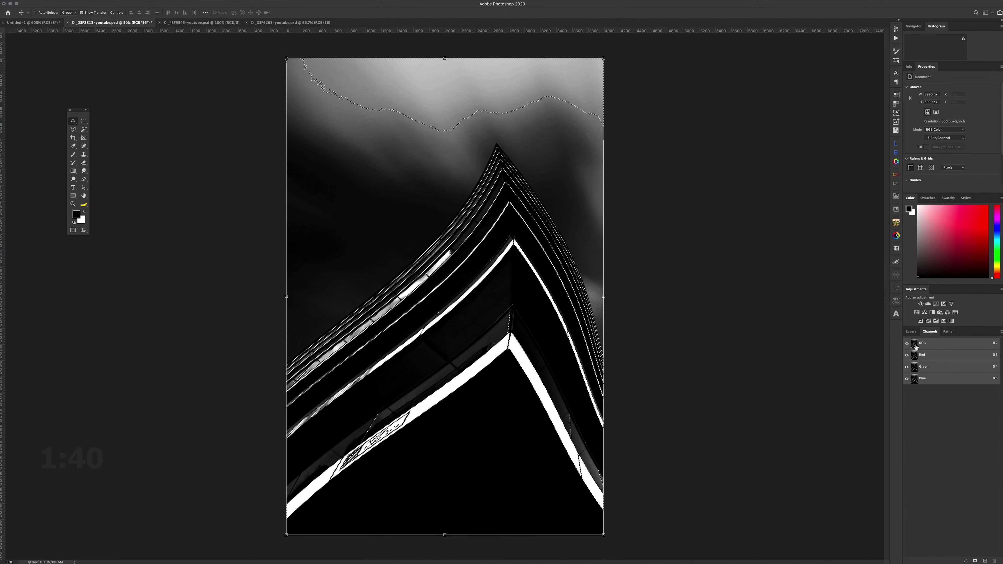
{"action": "key", "text": "super+d"}
{"action": "left_click", "coordinate": [911, 331]}
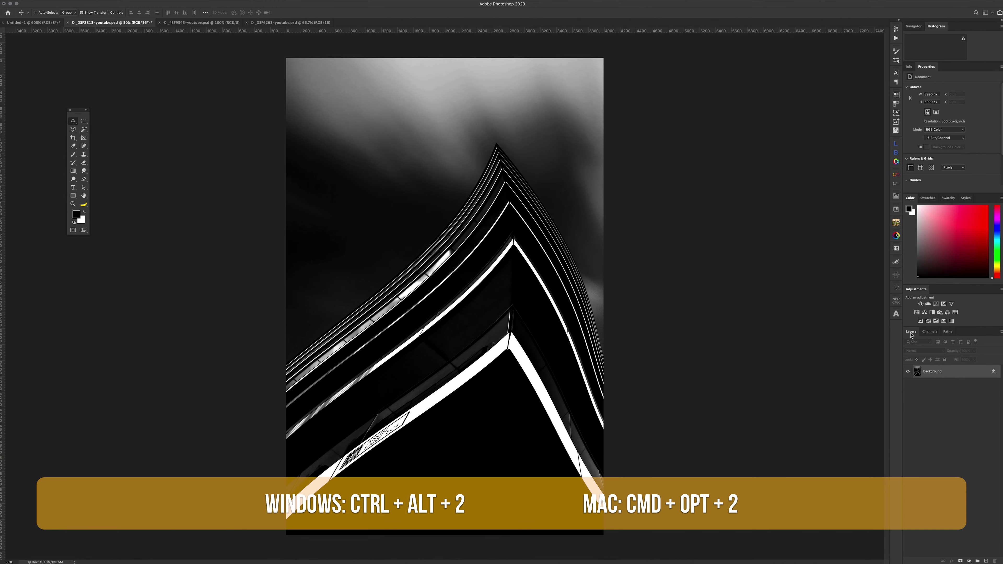
{"action": "key", "text": "super+alt+2"}
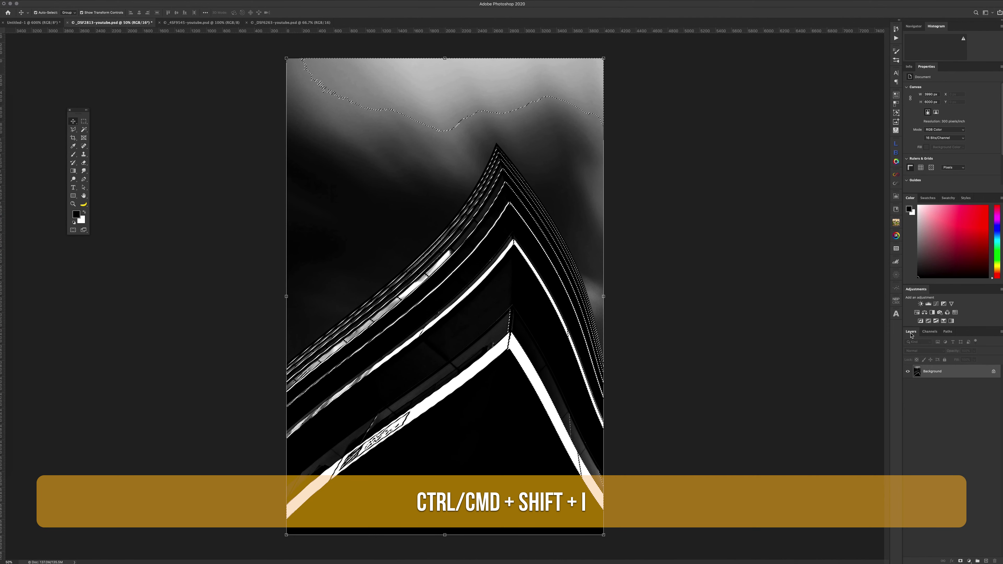
{"action": "key", "text": "super+shift+i"}
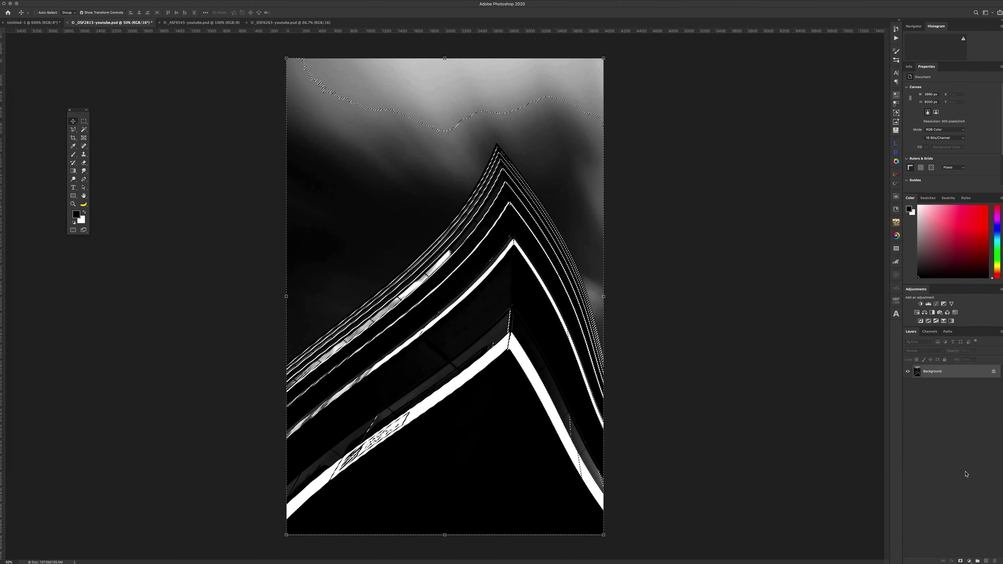
Save the current selection as an alpha channel named 'Highlights 1' and check the channel list.
{"action": "left_click", "coordinate": [123, 0]}
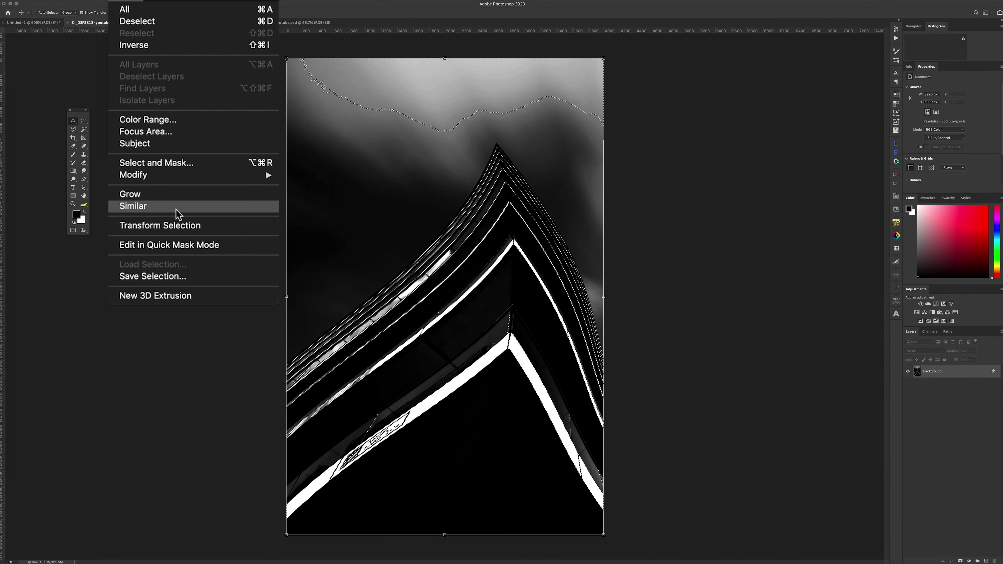
{"action": "left_click", "coordinate": [148, 277]}
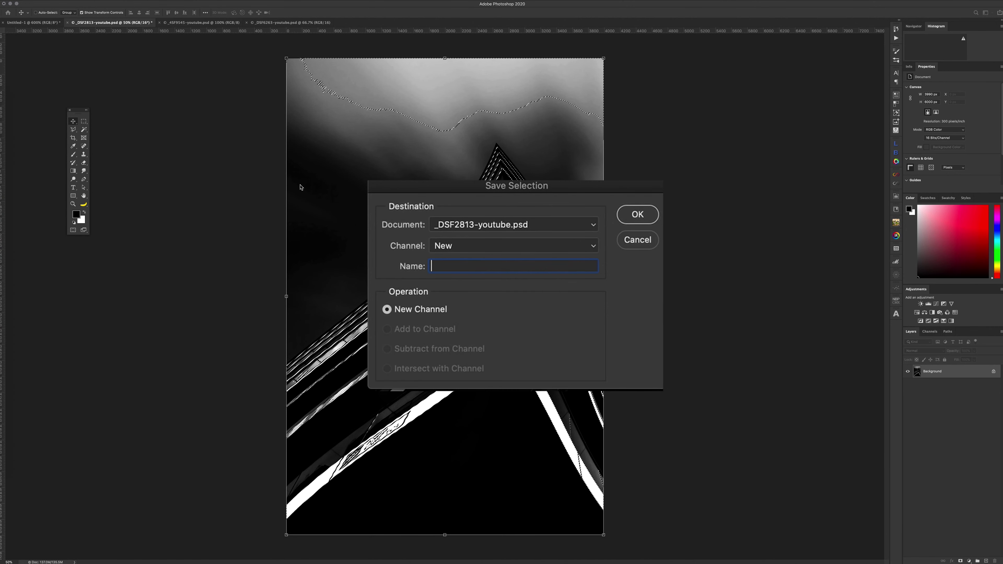
{"action": "type", "text": "Hi"}
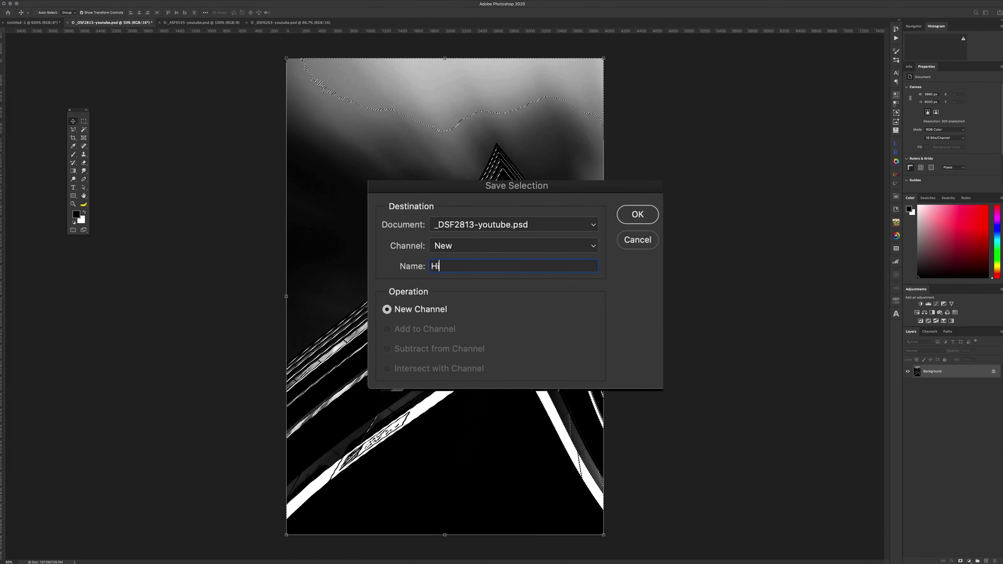
{"action": "type", "text": "ghlights 1"}
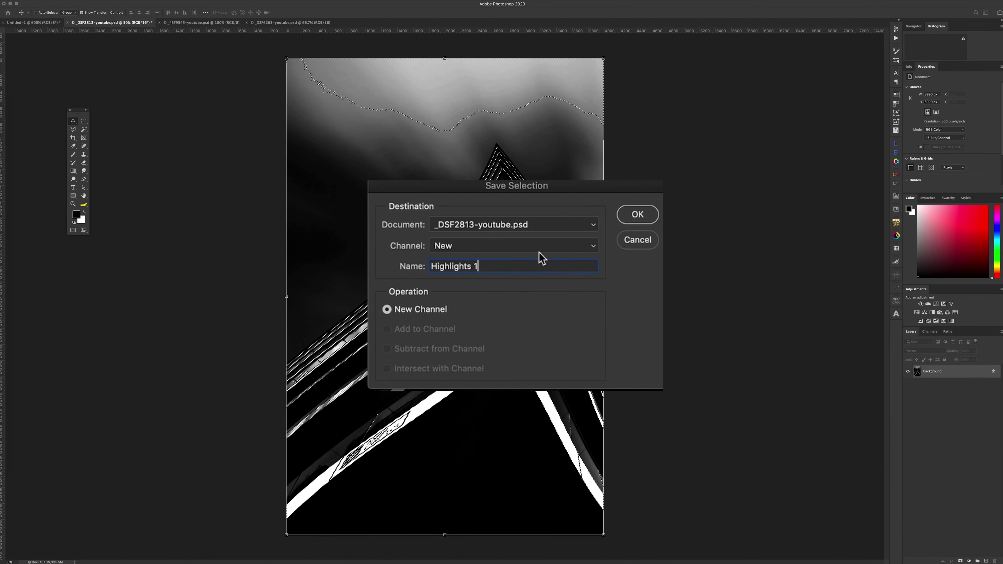
{"action": "left_click", "coordinate": [634, 217]}
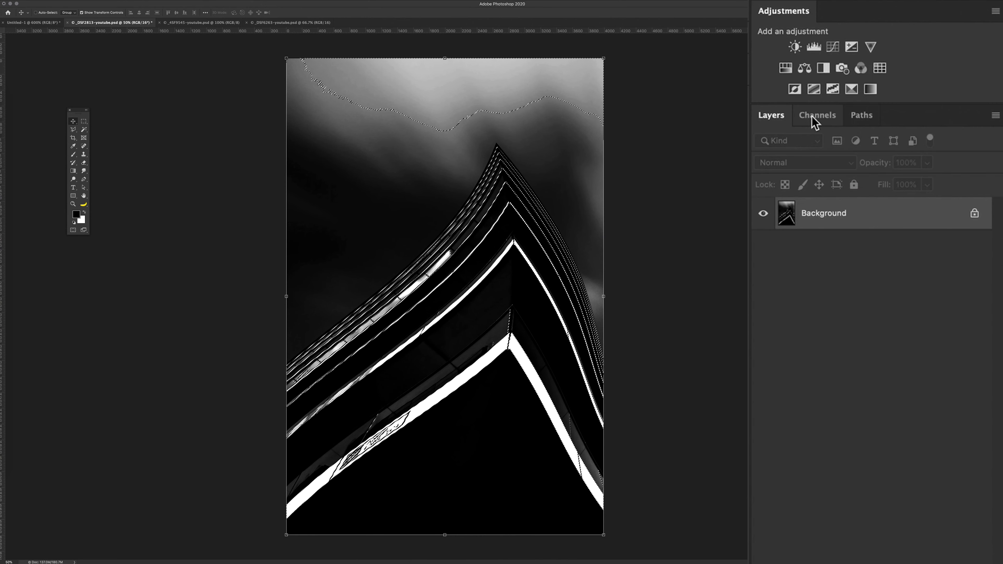
{"action": "left_click", "coordinate": [815, 118]}
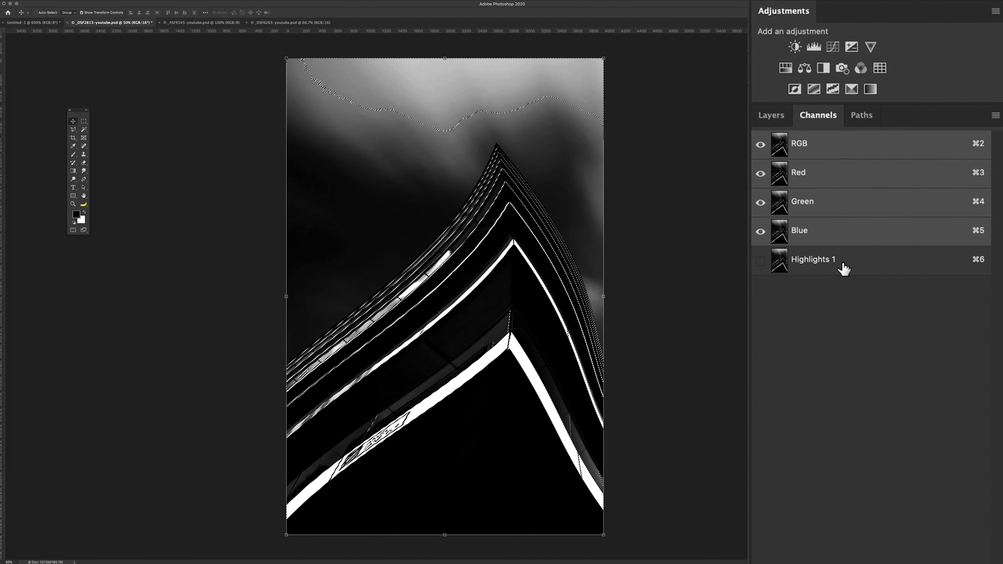
Duplicate Highlights 1 as an inverted channel named 'Shadows 1'.
{"action": "key", "text": "super+h"}
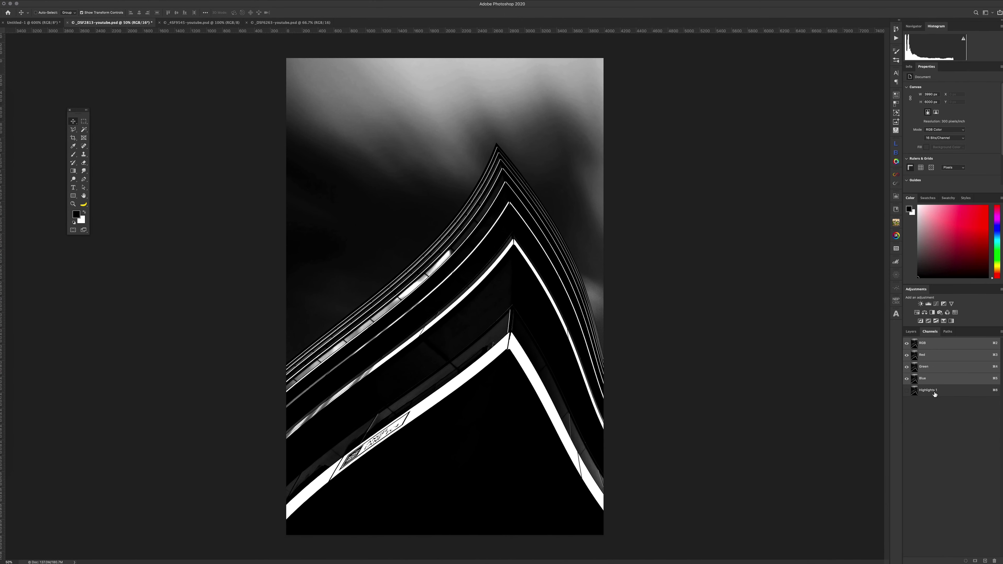
{"action": "left_click", "coordinate": [927, 390]}
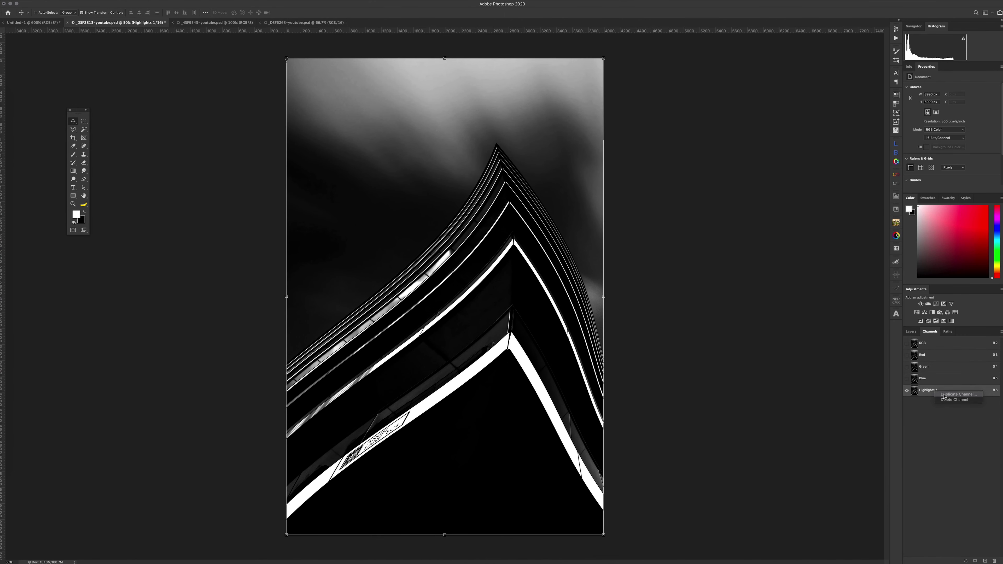
{"action": "type", "text": "Shadows 1"}
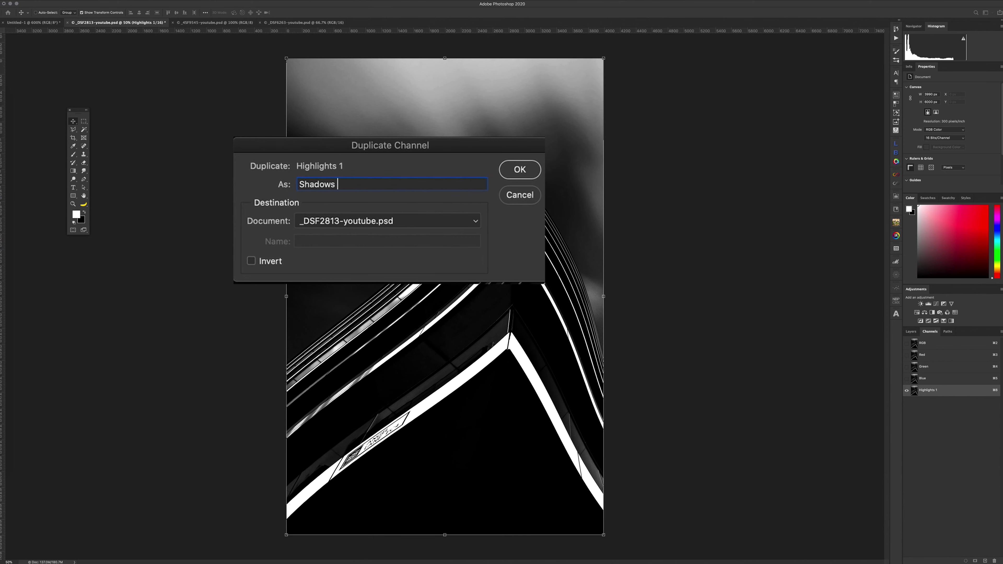
{"action": "left_click", "coordinate": [262, 263]}
{"action": "left_click", "coordinate": [513, 181]}
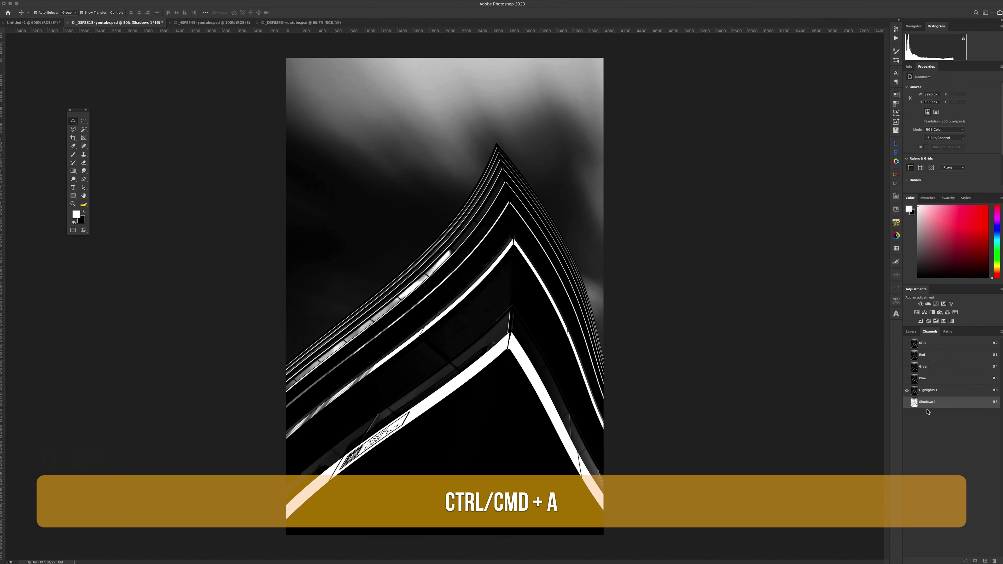
Subtract Highlights 1 and Shadows 1 from a full-canvas selection and save the result as 'Midtones'.
{"action": "key", "text": "ctrl+a"}
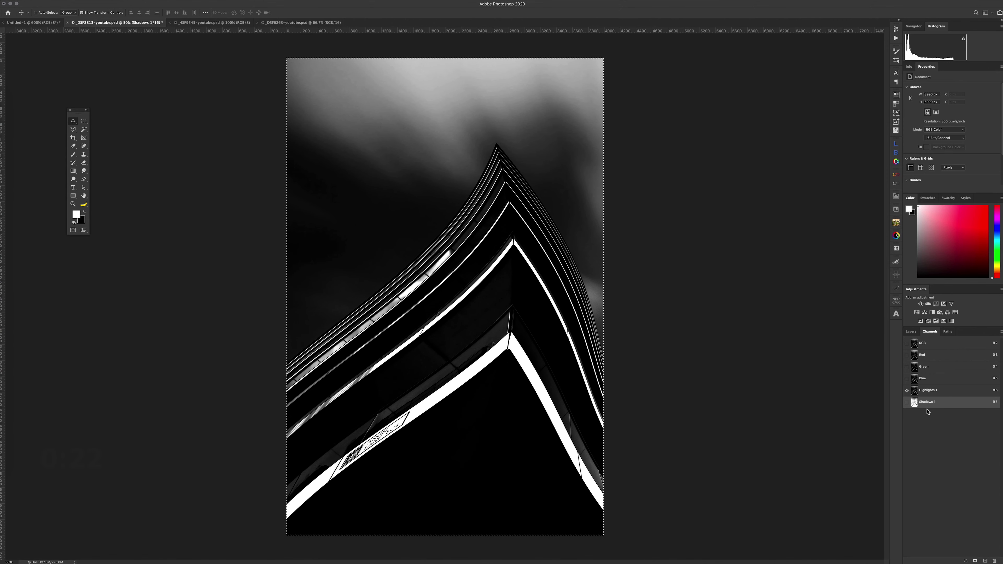
{"action": "left_click", "coordinate": [915, 392], "text": "ctrl+alt"}
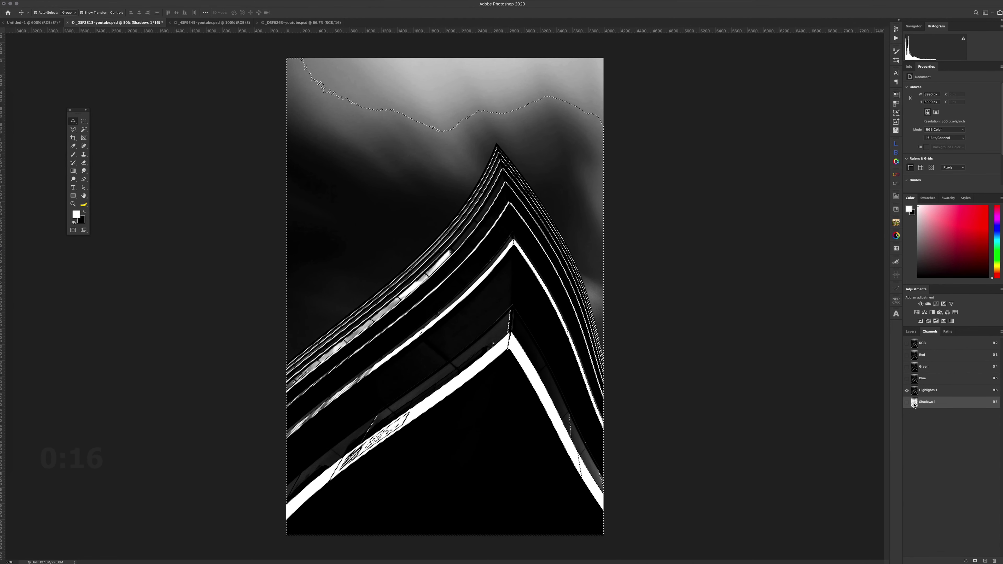
{"action": "left_click", "coordinate": [914, 402], "text": "ctrl+alt"}
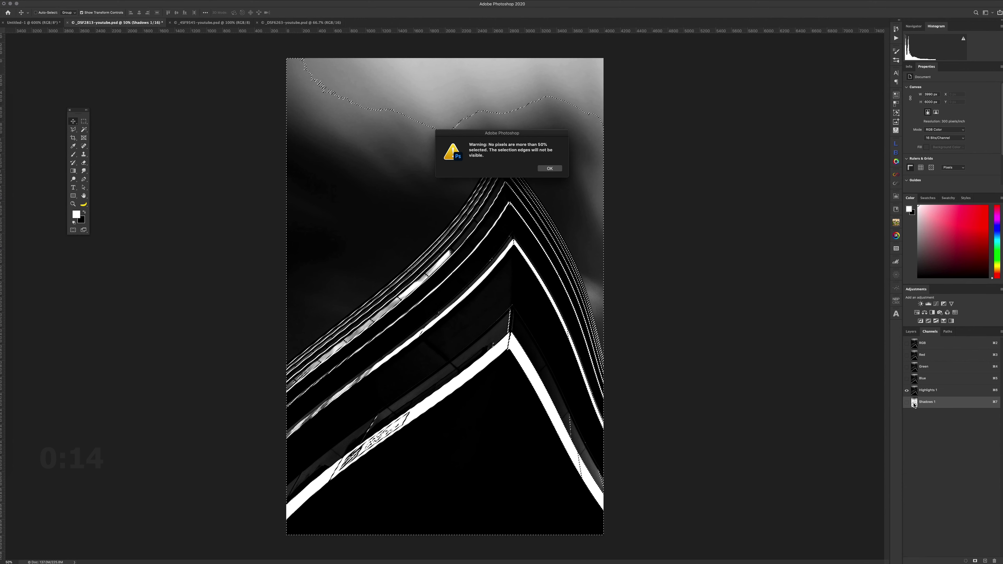
{"action": "left_click", "coordinate": [549, 169]}
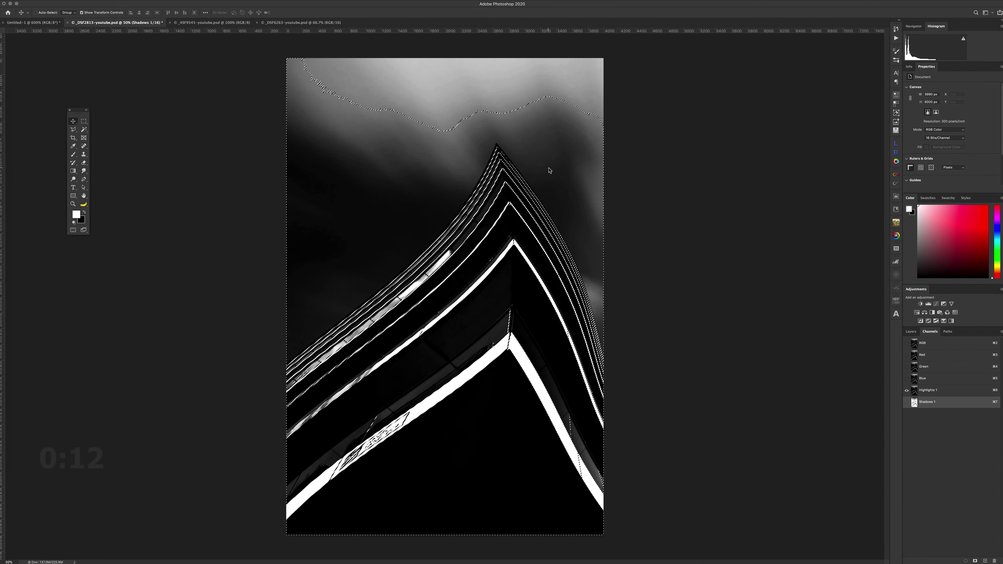
{"action": "left_click", "coordinate": [116, 1]}
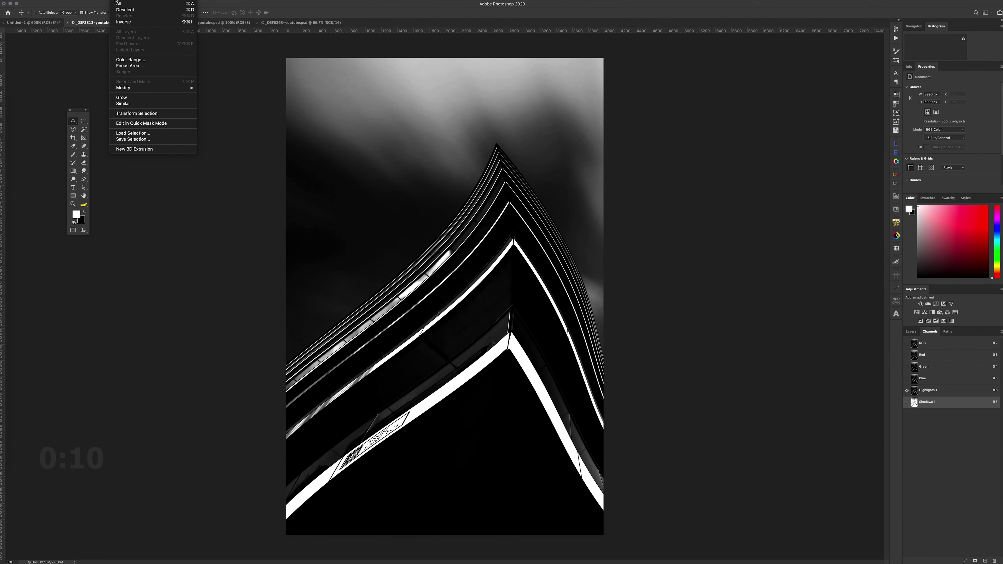
{"action": "left_click", "coordinate": [129, 140]}
{"action": "type", "text": "Midtones"}
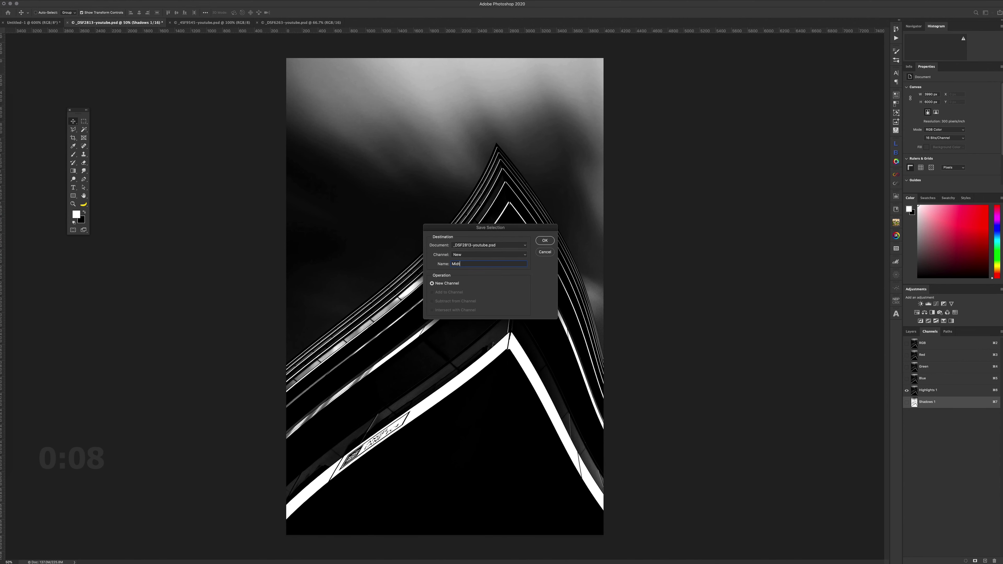
{"action": "left_click", "coordinate": [544, 240]}
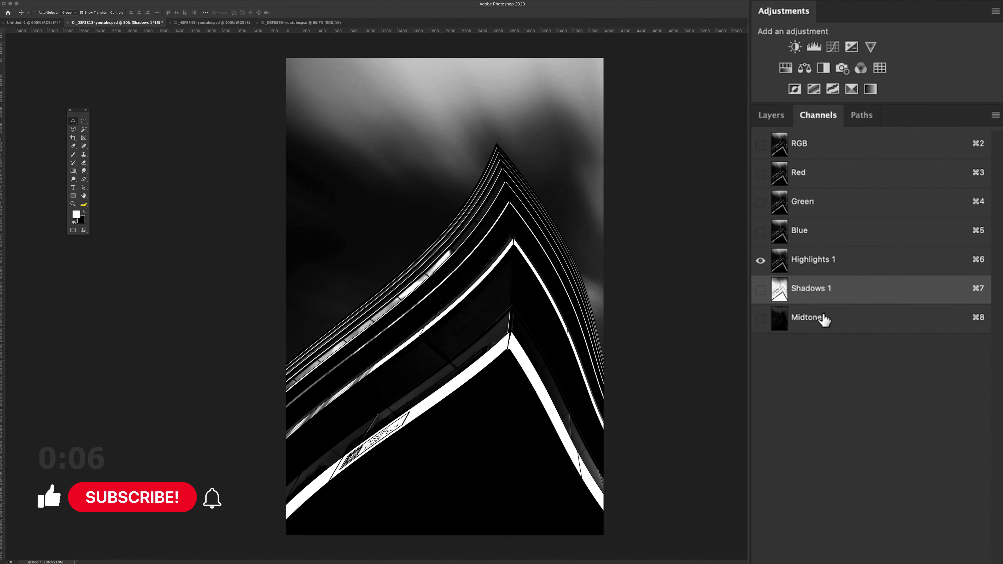
Preview the Midtones, Highlights 1 and Shadows 1 channels, then load Highlights 1 as the selection.
{"action": "left_click", "coordinate": [827, 321]}
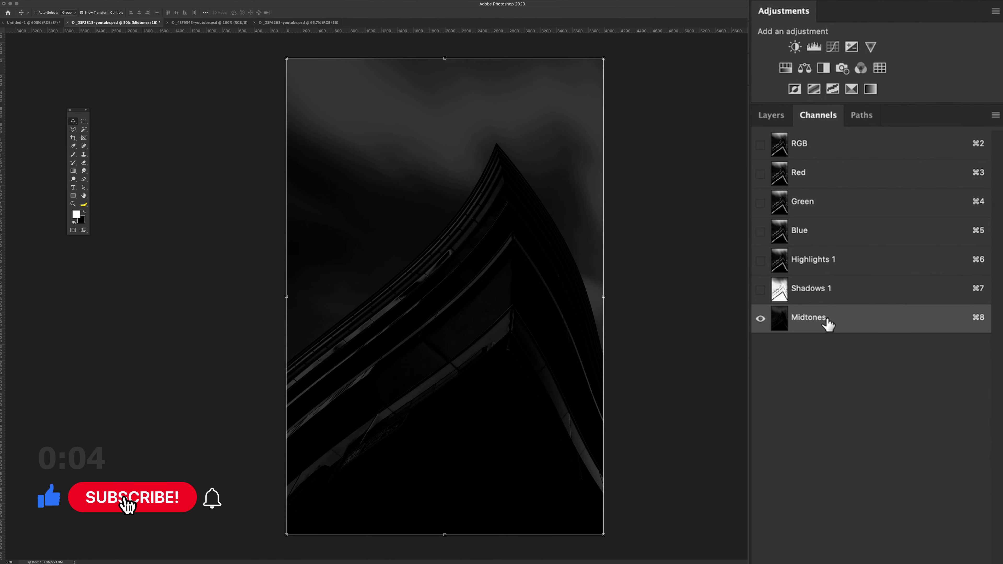
{"action": "left_click", "coordinate": [858, 264]}
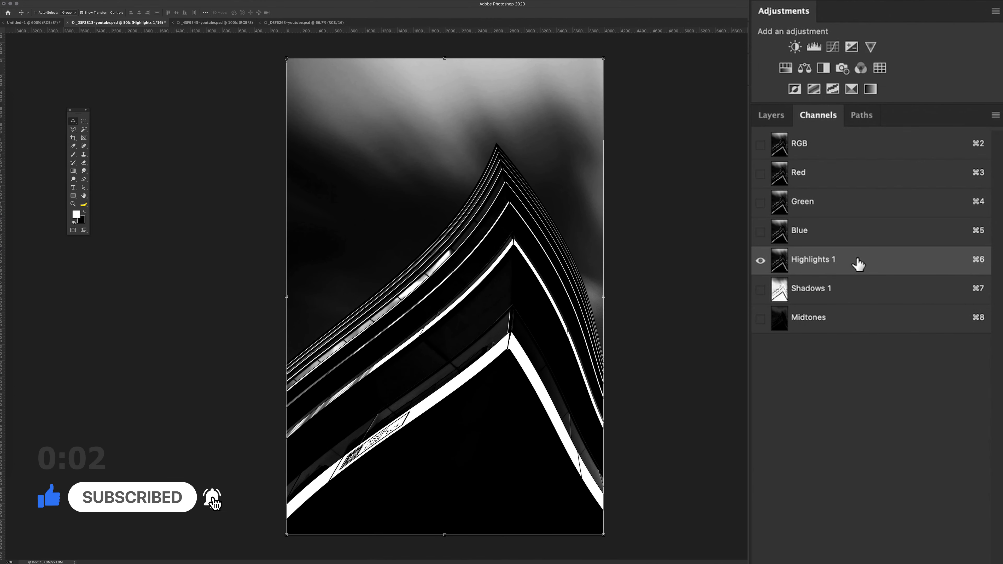
{"action": "left_click", "coordinate": [852, 292]}
{"action": "left_click", "coordinate": [847, 325]}
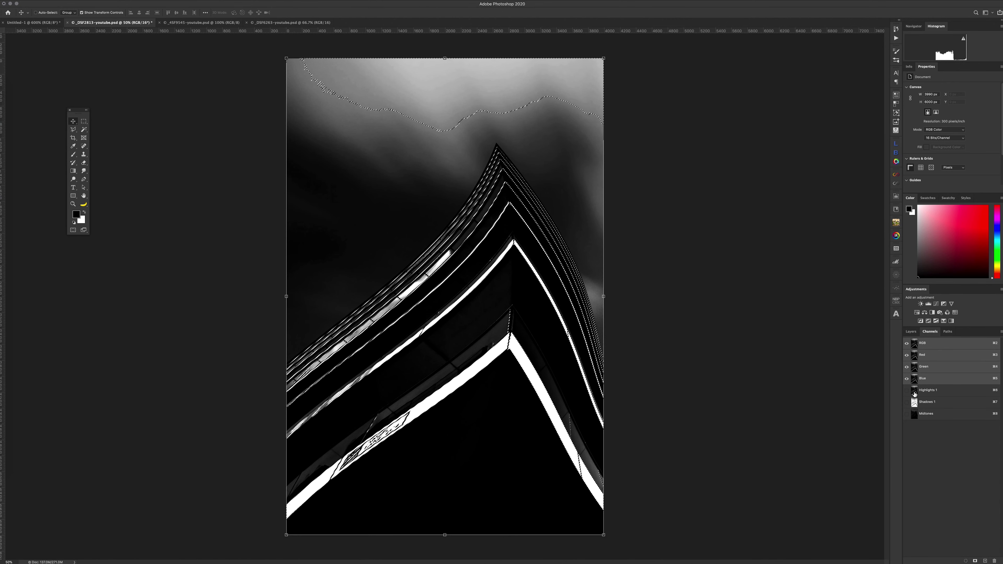
{"action": "key", "text": "super+d"}
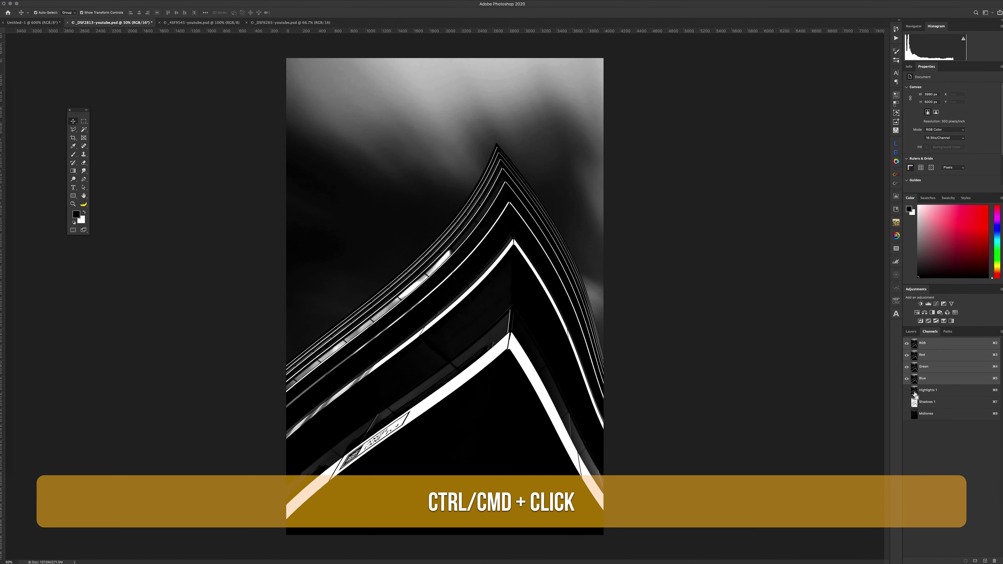
{"action": "left_click", "coordinate": [914, 392], "text": "super"}
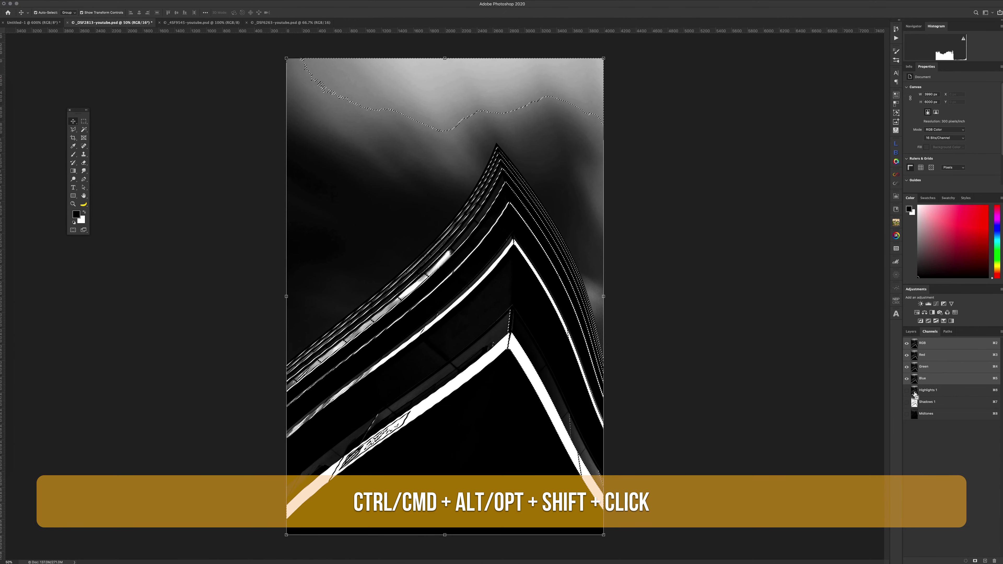
Intersect Highlights 1 with itself, save it as 'Highlights 2', and move it above Highlights 1.
{"action": "left_click", "coordinate": [915, 392], "text": "alt+shift+super"}
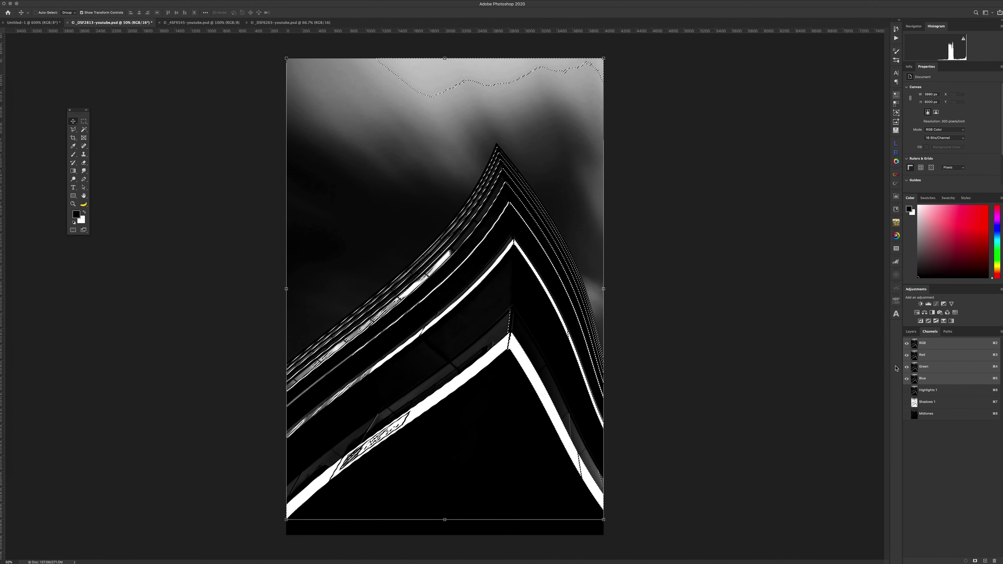
{"action": "left_click", "coordinate": [118, 4]}
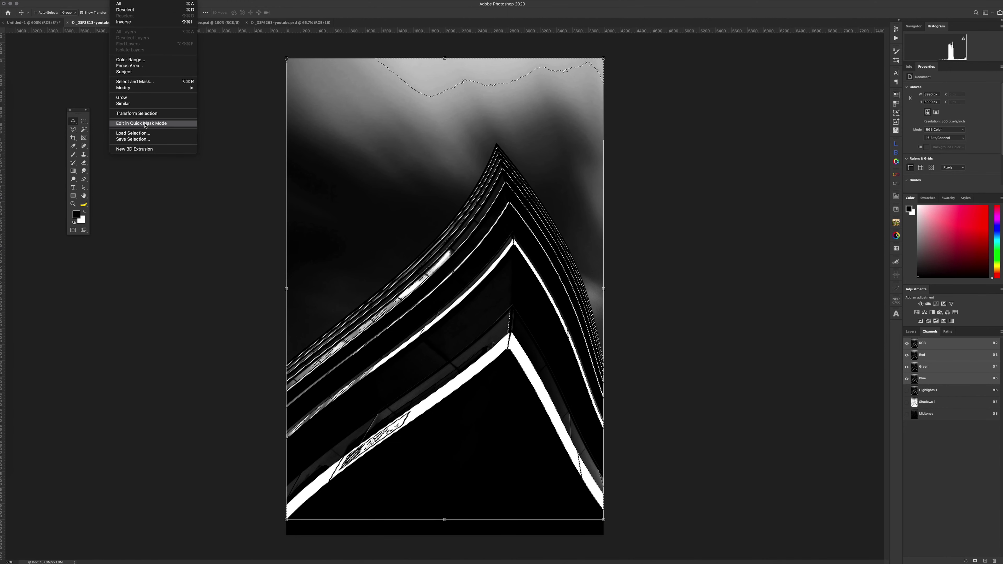
{"action": "left_click", "coordinate": [142, 140]}
{"action": "type", "text": "High"}
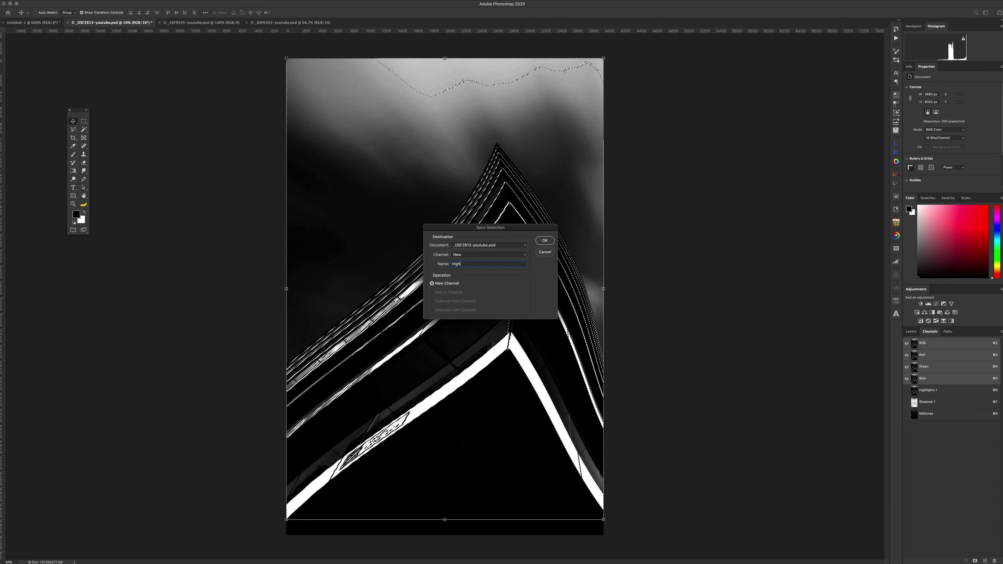
{"action": "type", "text": "lights 2"}
{"action": "key", "text": "Return"}
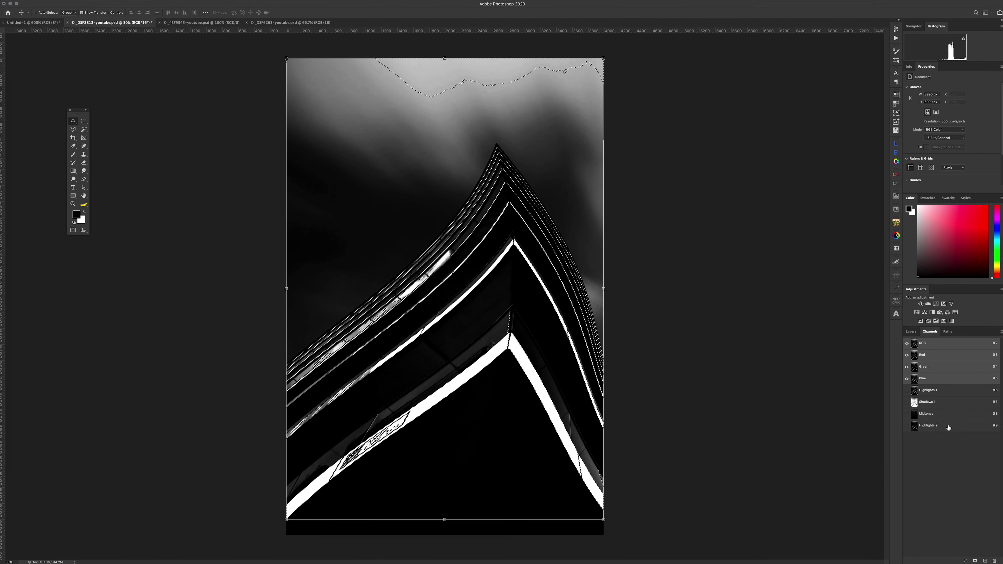
{"action": "left_click_drag", "start_coordinate": [946, 426], "coordinate": [947, 389]}
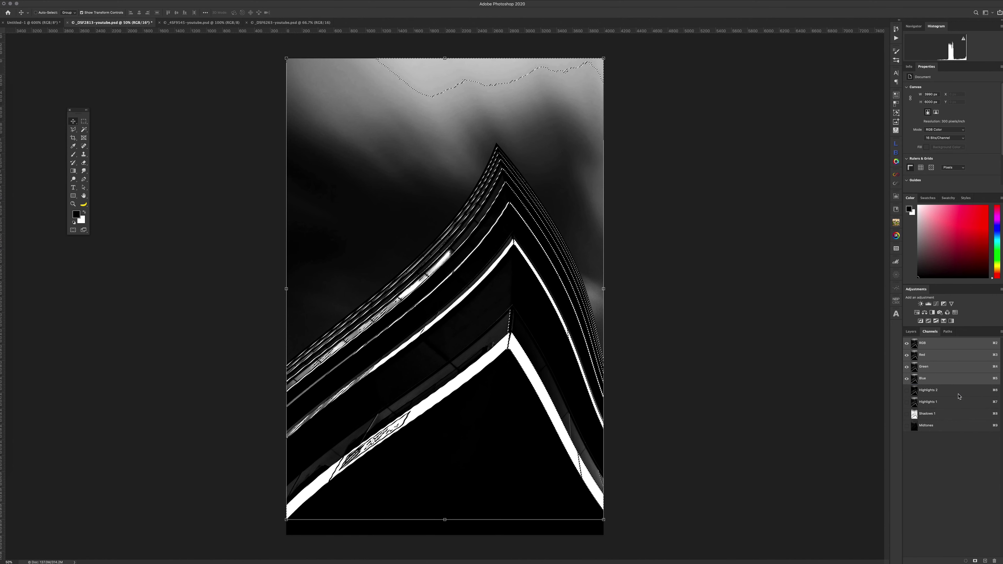
Preview the Highlights 2 and Highlights 1 channels to compare their masks.
{"action": "left_click", "coordinate": [939, 404]}
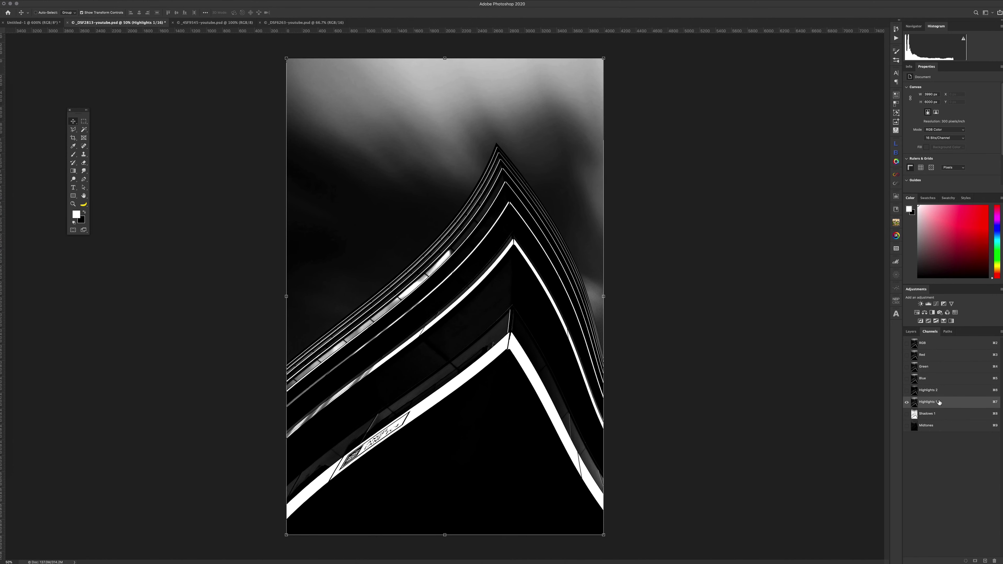
{"action": "left_click", "coordinate": [935, 392]}
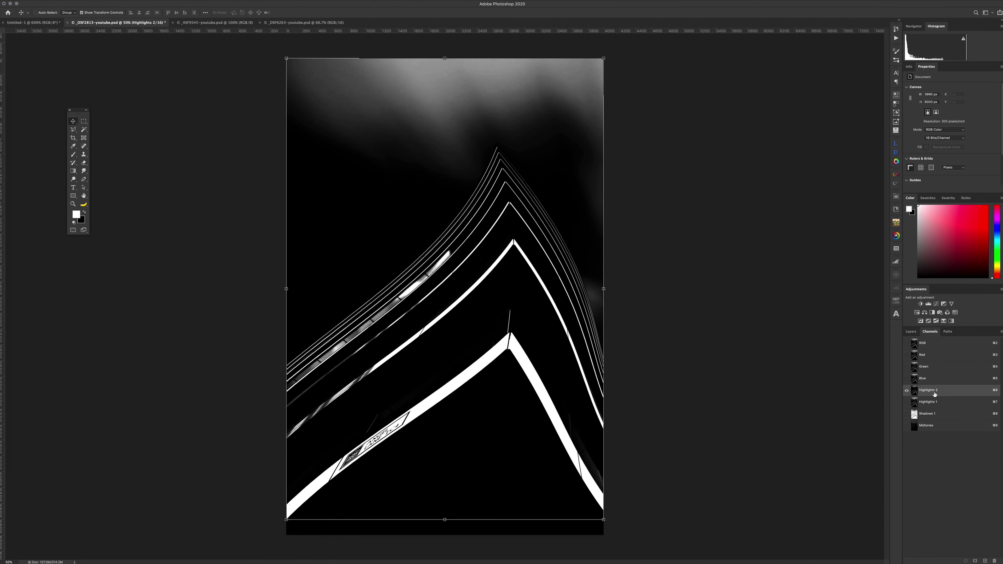
{"action": "left_click", "coordinate": [934, 405]}
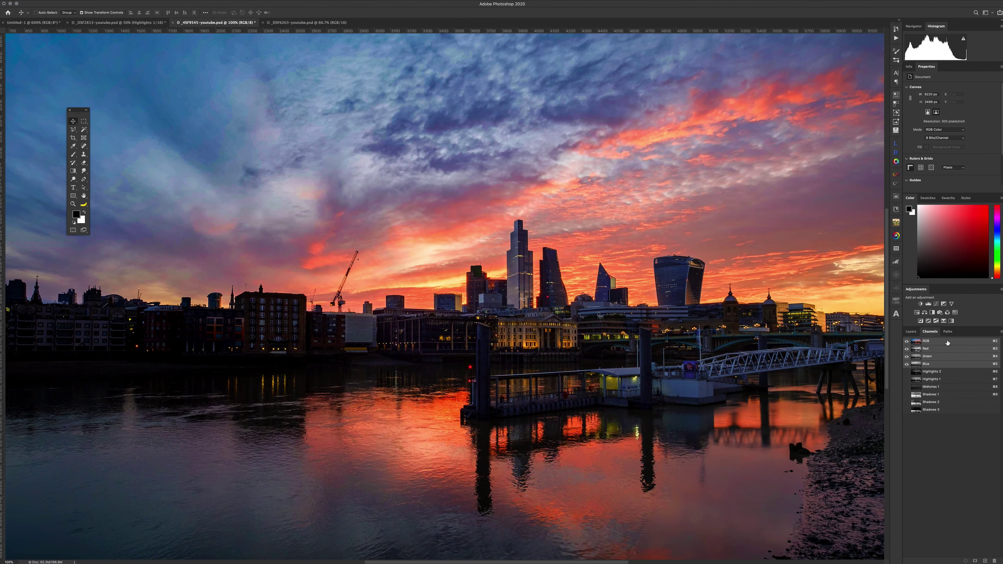
Load the cityscape's Highlights 1 channel as a selection and bring up the adjustment layer list.
{"action": "left_click", "coordinate": [916, 380], "text": "super"}
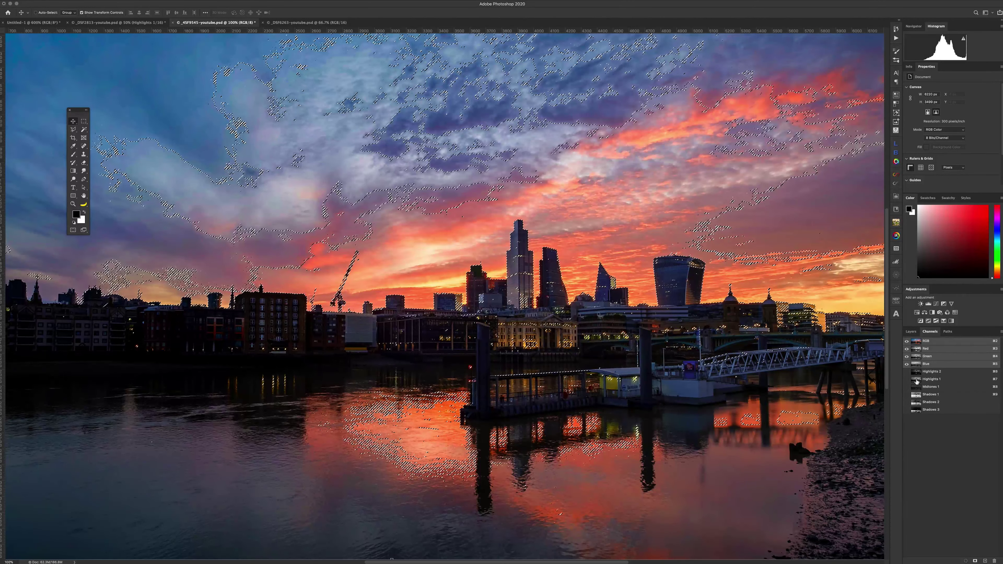
{"action": "left_click", "coordinate": [910, 331]}
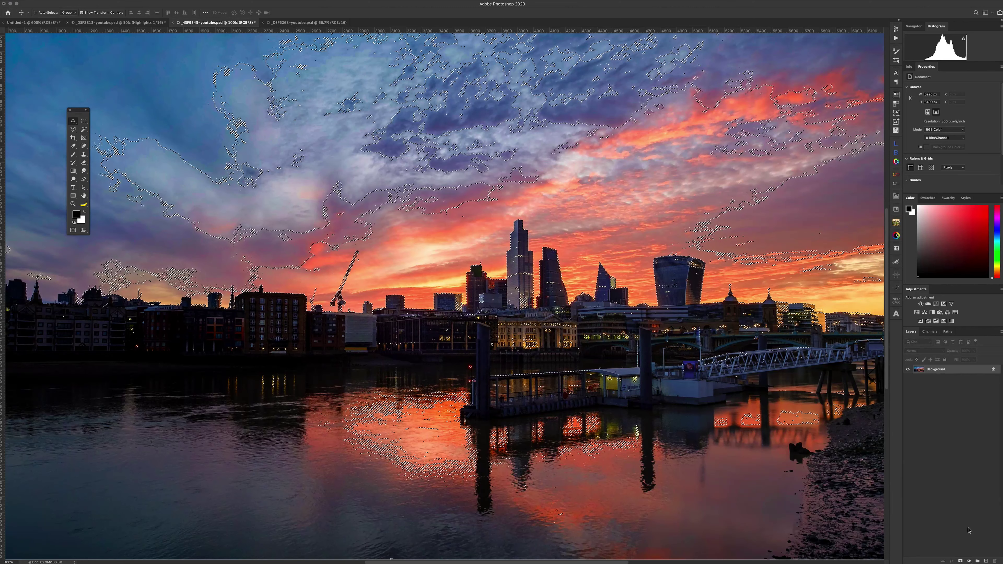
{"action": "left_click", "coordinate": [969, 561]}
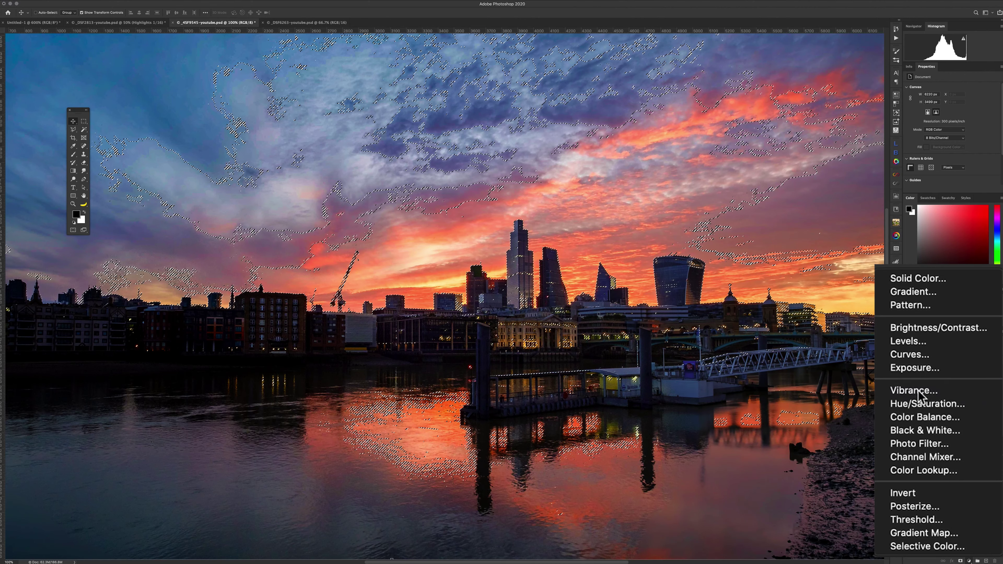
Add a Vibrance adjustment layer masked by Highlights 1 and display its mask in grayscale.
{"action": "key", "text": "Escape"}
{"action": "key", "text": "super+d"}
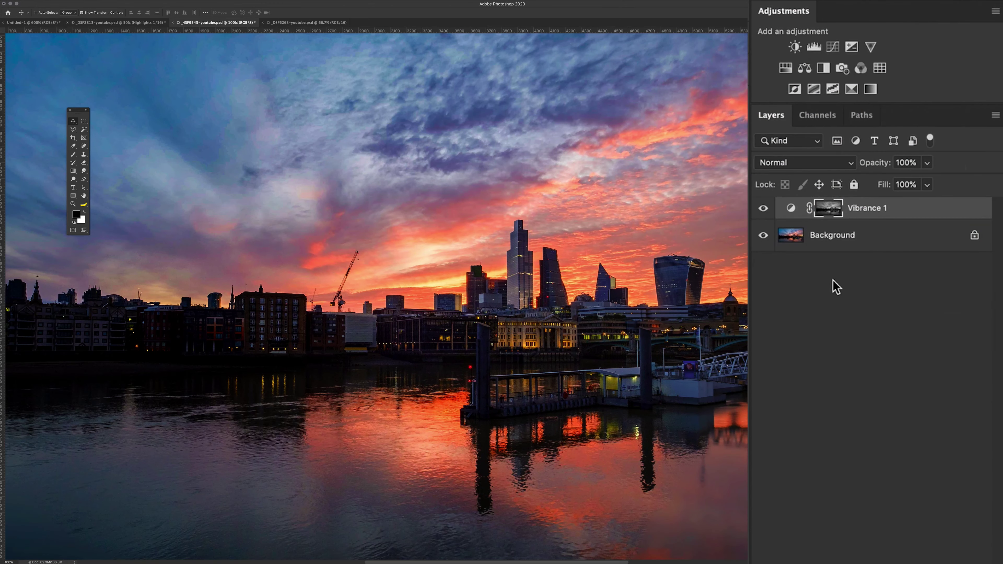
{"action": "left_click", "coordinate": [830, 215], "text": "alt"}
{"action": "key", "text": "x"}
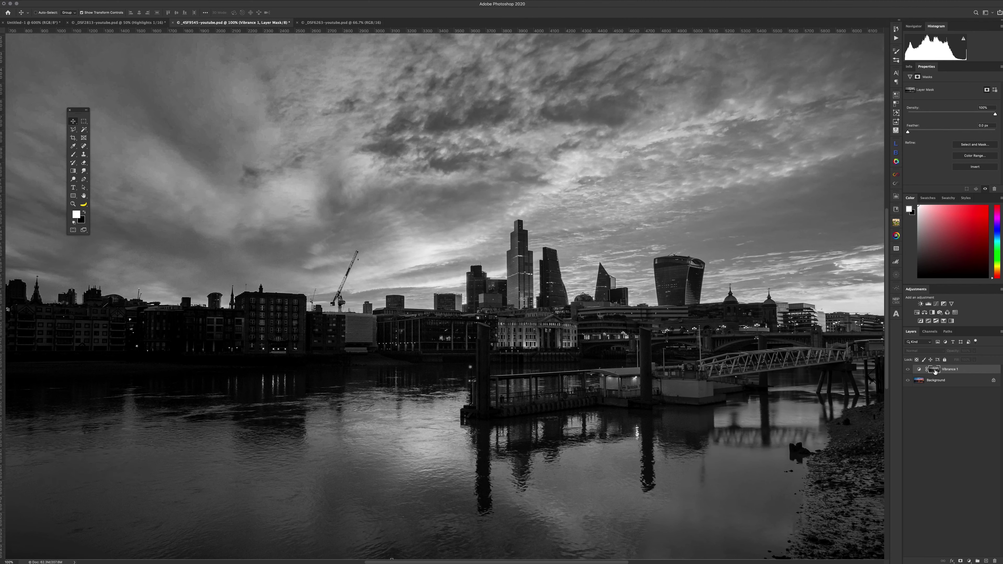
Set the Vibrance 1 layer's Vibrance to +100 and raise Saturation slightly.
{"action": "left_click", "coordinate": [918, 369]}
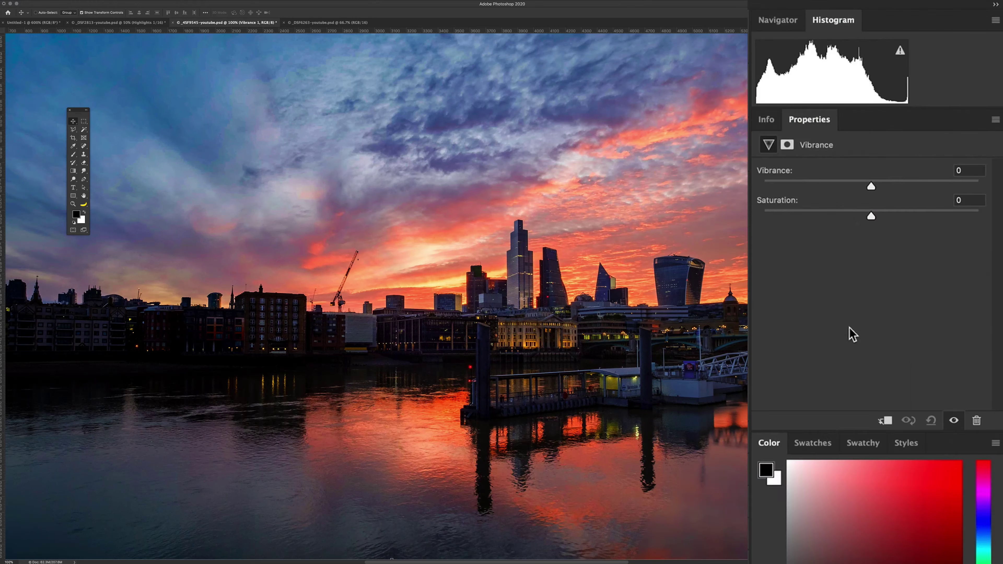
{"action": "left_click_drag", "start_coordinate": [871, 188], "coordinate": [992, 186]}
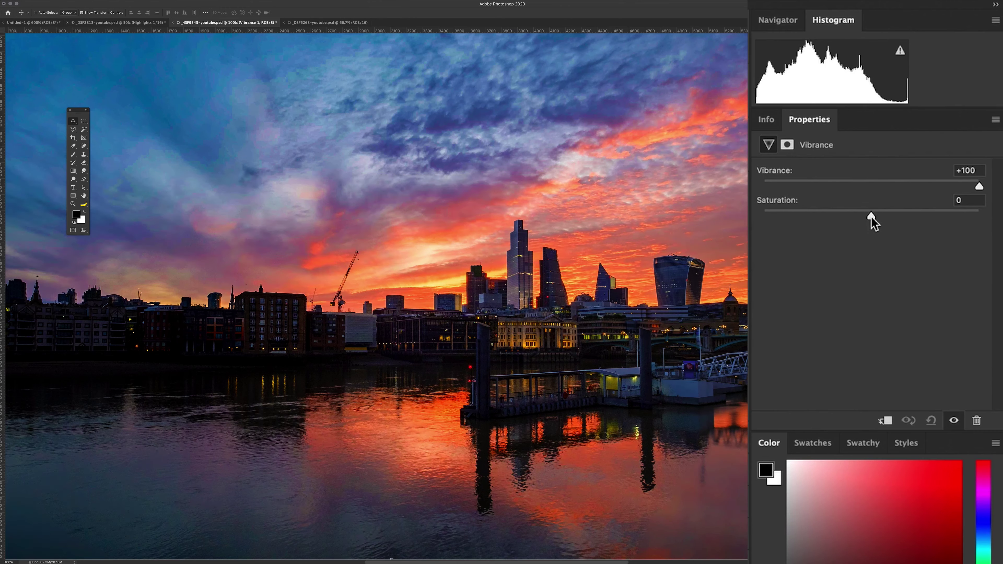
{"action": "left_click_drag", "start_coordinate": [872, 216], "coordinate": [911, 217]}
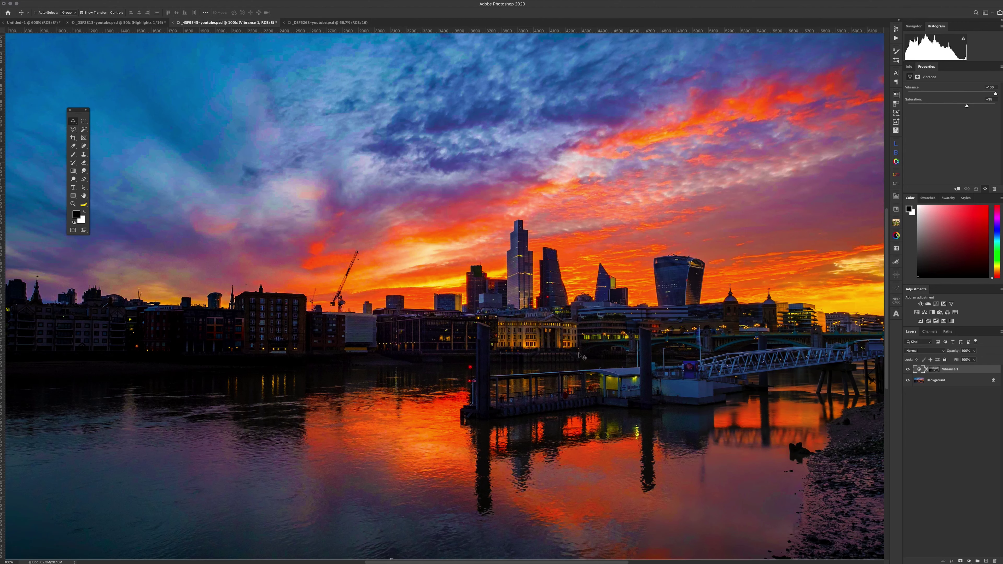
Preview the Shadows 2 and Shadows 3 channels, then return to the RGB composite.
{"action": "left_click", "coordinate": [929, 331]}
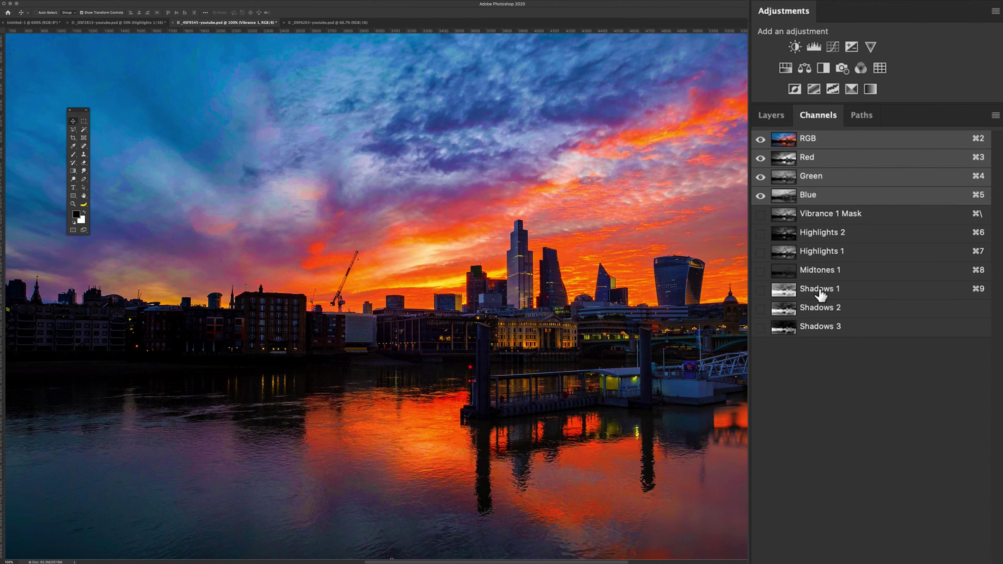
{"action": "left_click", "coordinate": [787, 314]}
{"action": "left_click", "coordinate": [822, 329]}
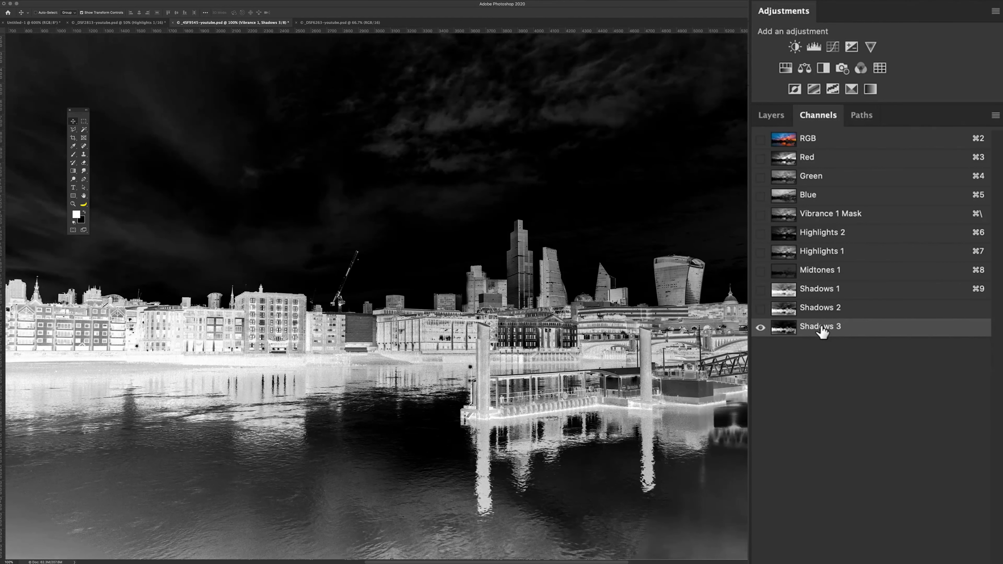
{"action": "left_click", "coordinate": [785, 141]}
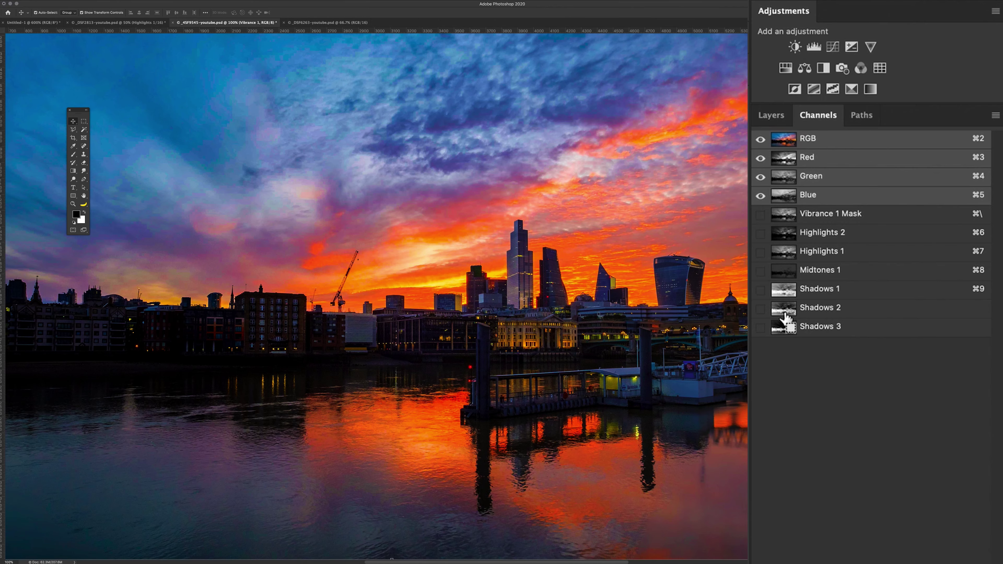
Load Shadows 3 as a selection and bring up the adjustment-layer list in Layers.
{"action": "left_click", "coordinate": [784, 330], "text": "super"}
{"action": "left_click", "coordinate": [786, 332], "text": "super"}
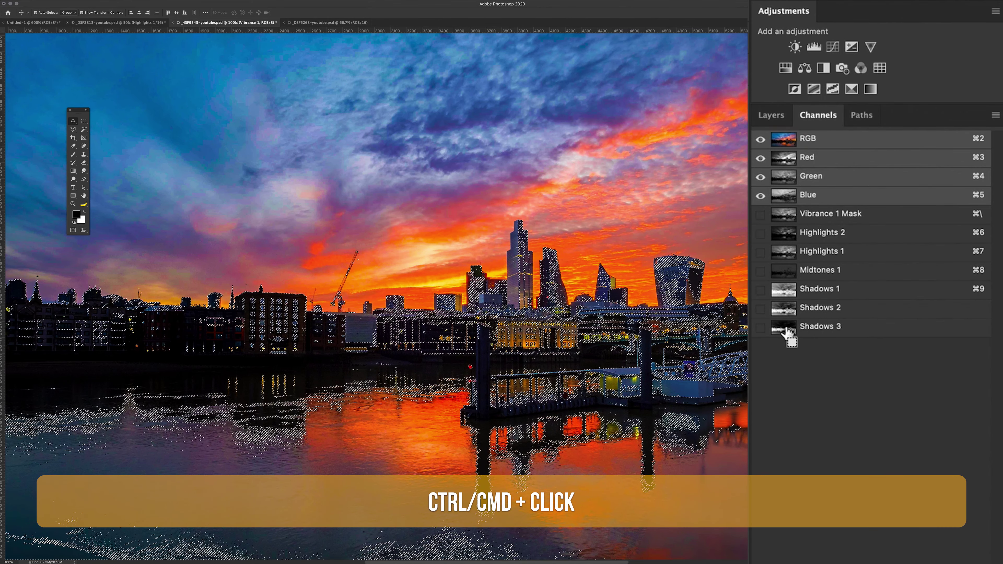
{"action": "left_click", "coordinate": [771, 116]}
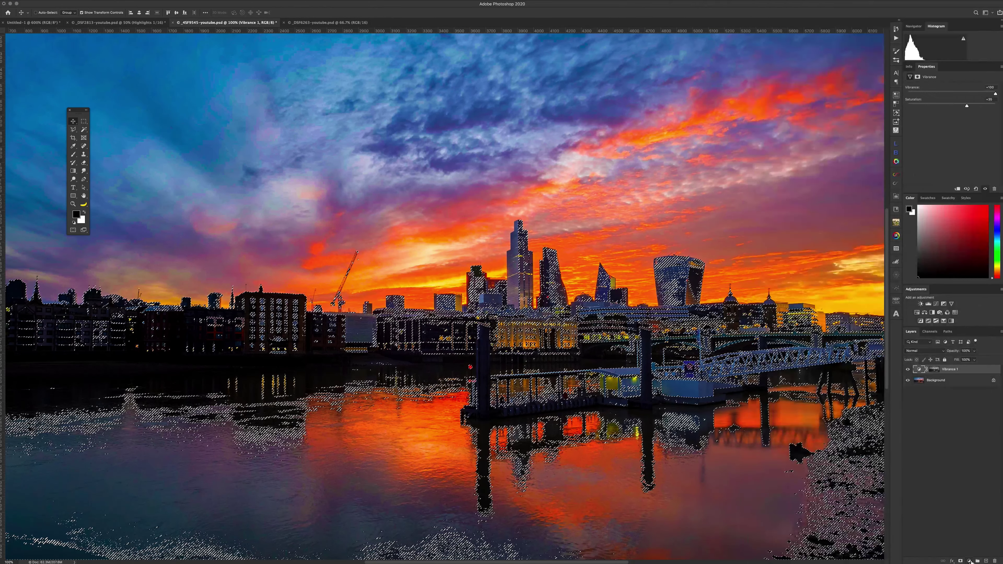
{"action": "left_click", "coordinate": [969, 560]}
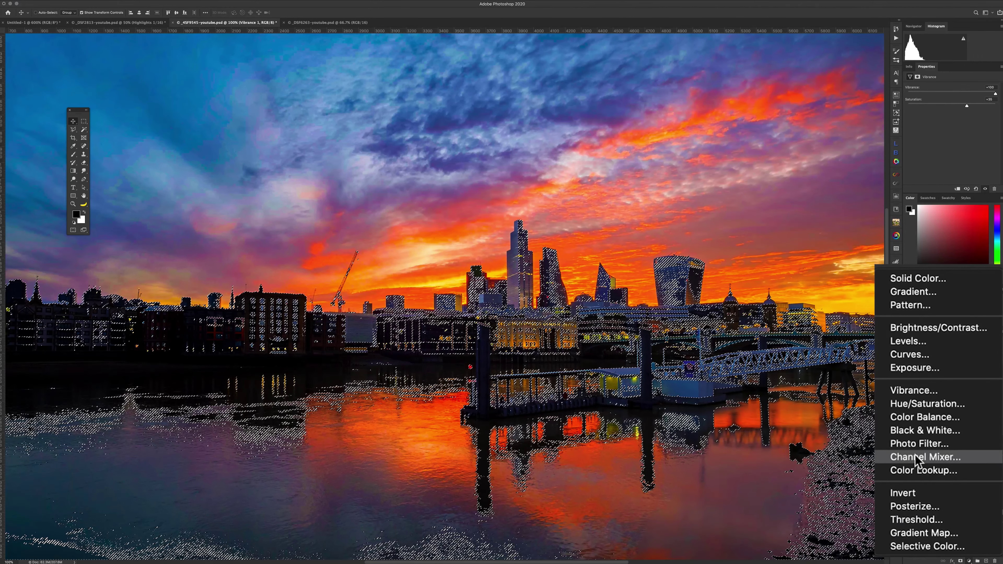
Add a Curves layer masked by Shadows 3, raising the black point and lifting a midtone point.
{"action": "left_click", "coordinate": [919, 355]}
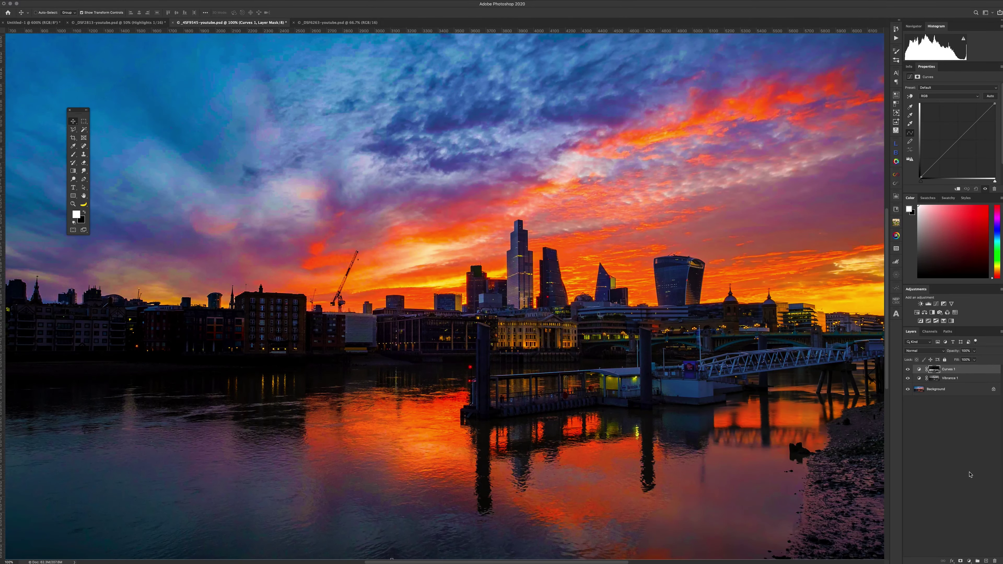
{"action": "left_click_drag", "start_coordinate": [920, 176], "coordinate": [922, 173]}
{"action": "mouse_move", "coordinate": [795, 378]}
{"action": "left_mouse_down"}
{"action": "mouse_move", "coordinate": [795, 365]}
{"action": "mouse_move", "coordinate": [796, 379]}
{"action": "left_mouse_up"}
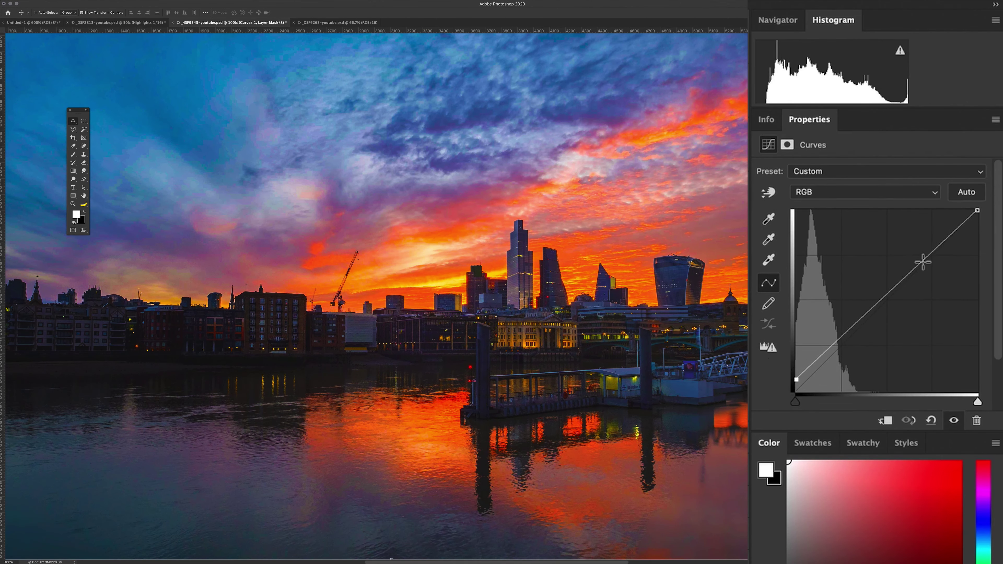
{"action": "left_click_drag", "start_coordinate": [923, 261], "coordinate": [918, 256]}
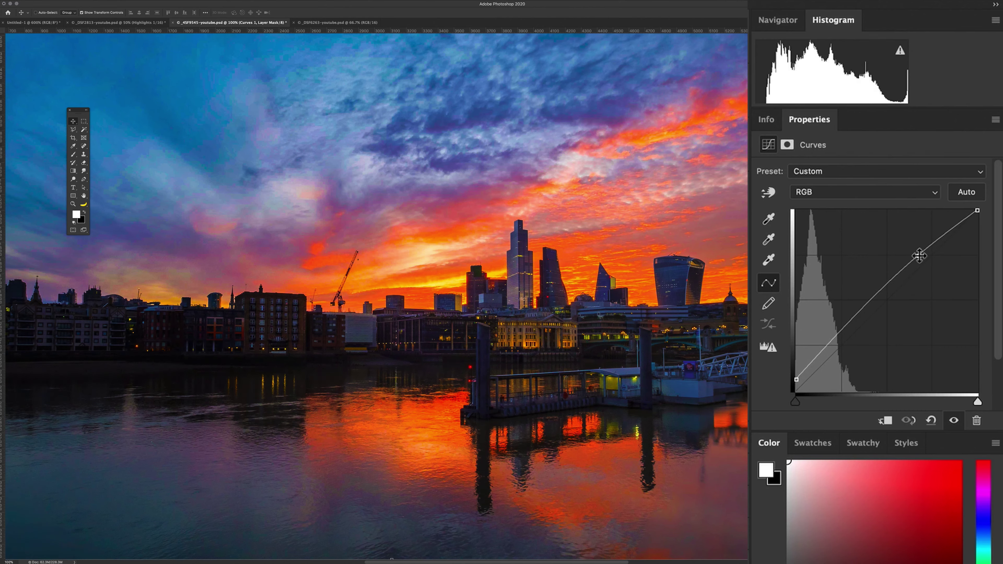